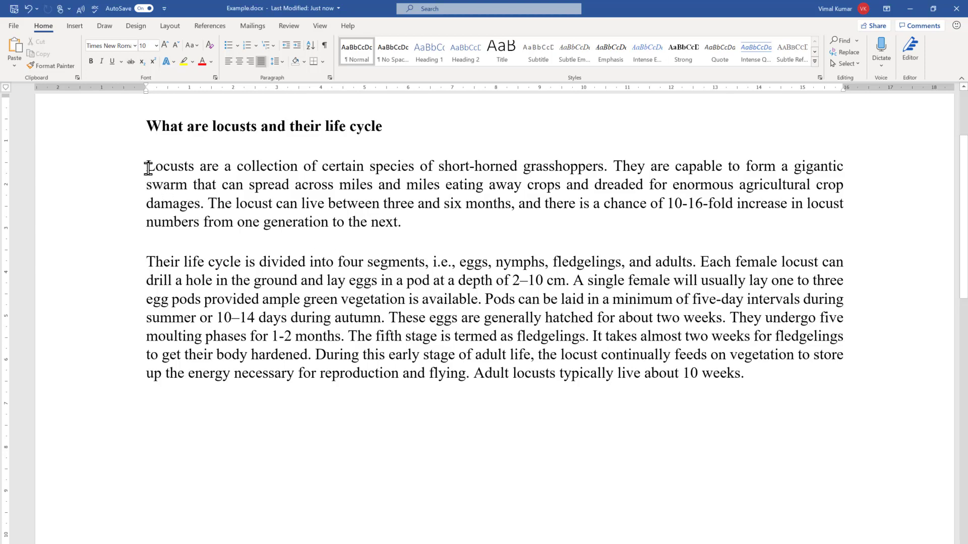
# Select the first paragraph, indent it from the margin, then move it back.
pyautogui.moveTo(147, 167); pyautogui.dragTo(746, 375)
pyautogui.click(751, 376)
pyautogui.moveTo(147, 166); pyautogui.dragTo(410, 227)
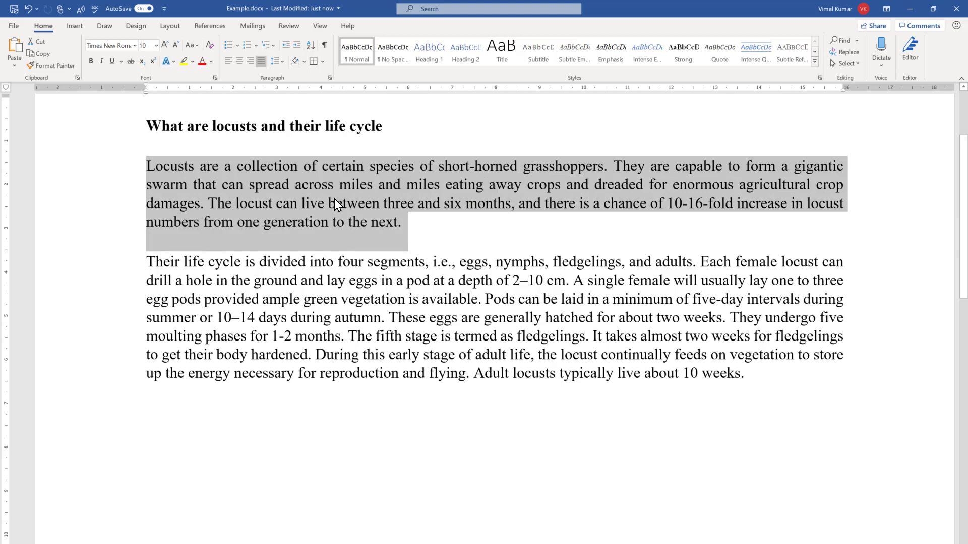
pyautogui.click(360, 224)
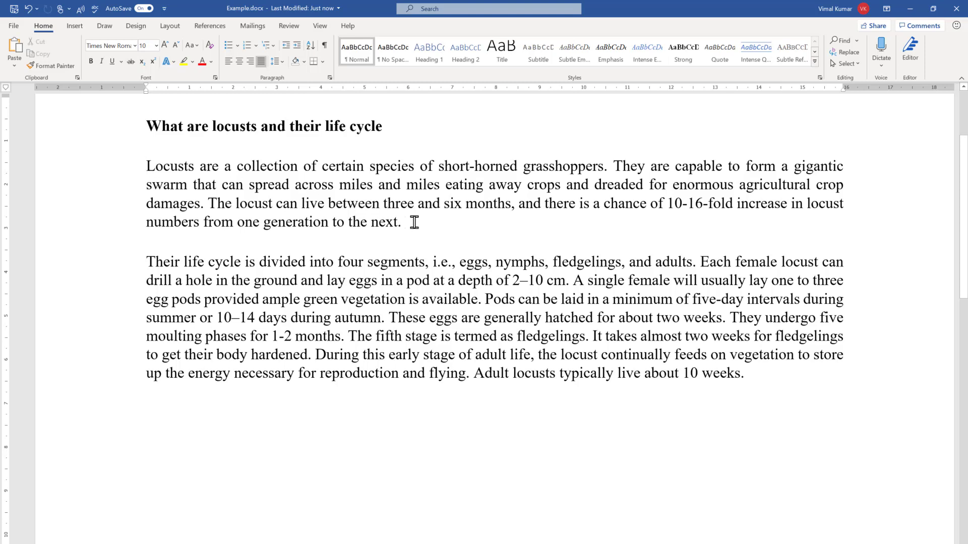
pyautogui.moveTo(412, 222); pyautogui.dragTo(154, 168)
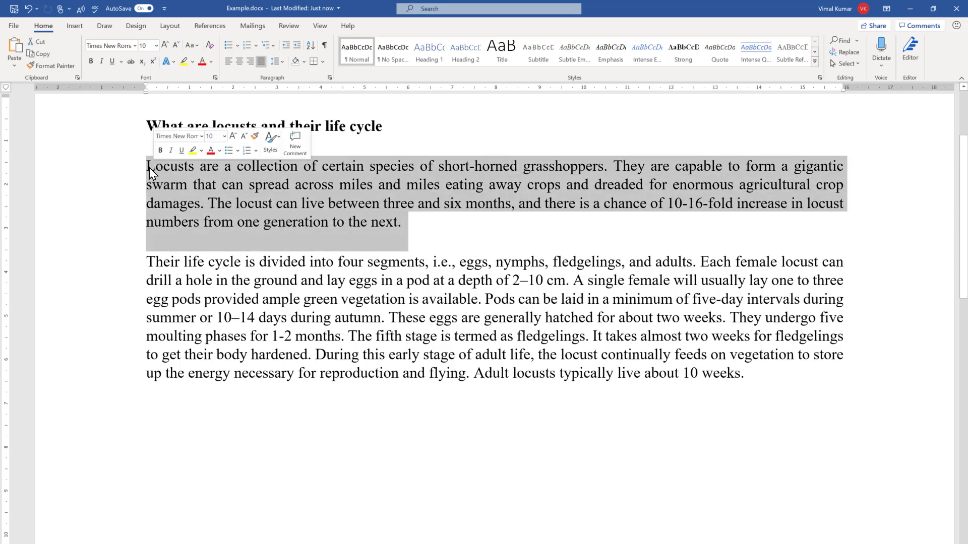
pyautogui.click(297, 47)
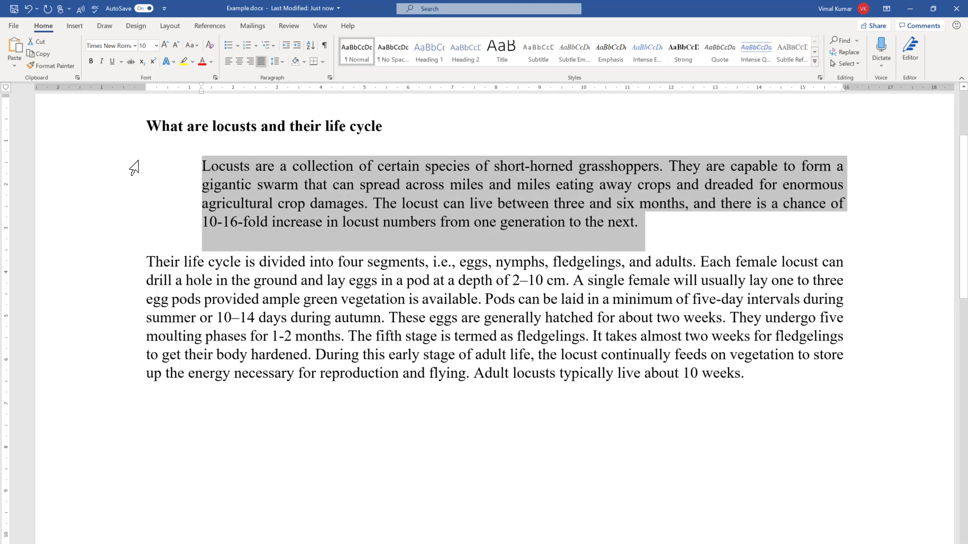
pyautogui.click(286, 49)
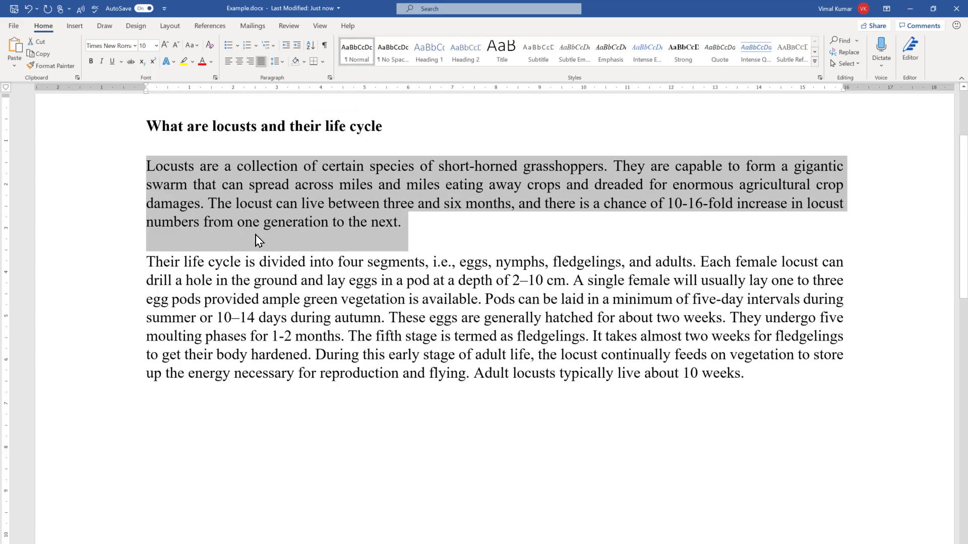
pyautogui.click(601, 366)
# Indent both body paragraphs to the right, then return them to the left margin.
pyautogui.moveTo(758, 375); pyautogui.dragTo(143, 168)
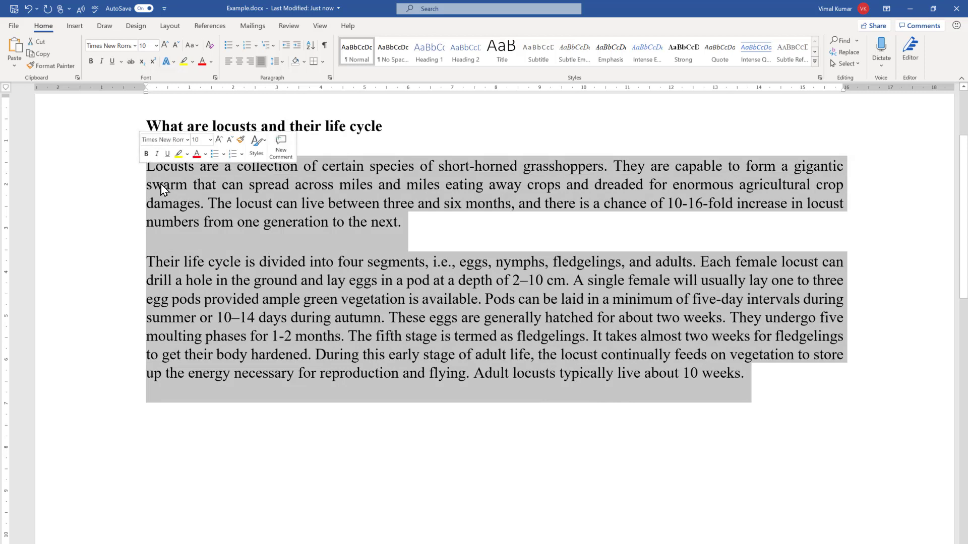
pyautogui.click(296, 50)
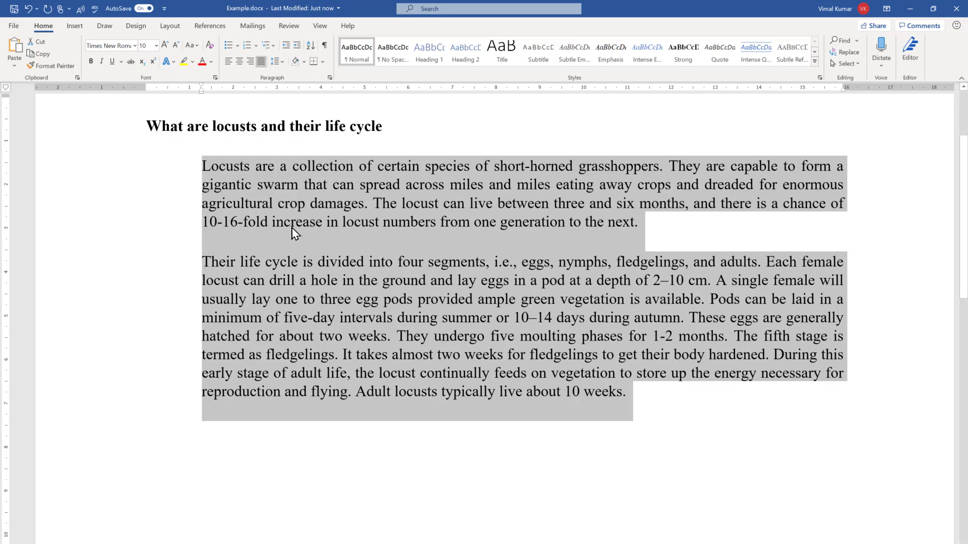
pyautogui.click(286, 50)
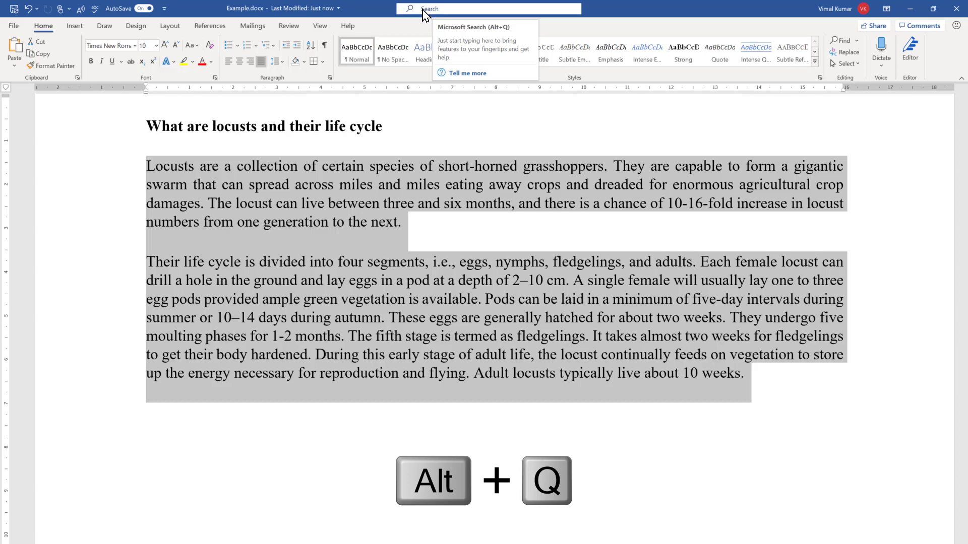
# Indent both paragraphs via the 'indent' command search, then move them back to the margin.
pyautogui.hotkey('alt', 'q')
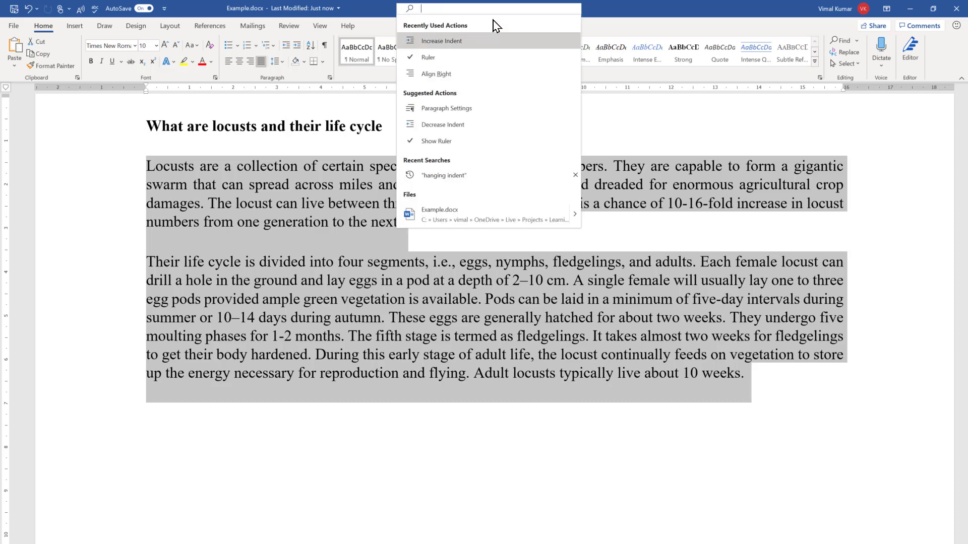
pyautogui.write('indent')
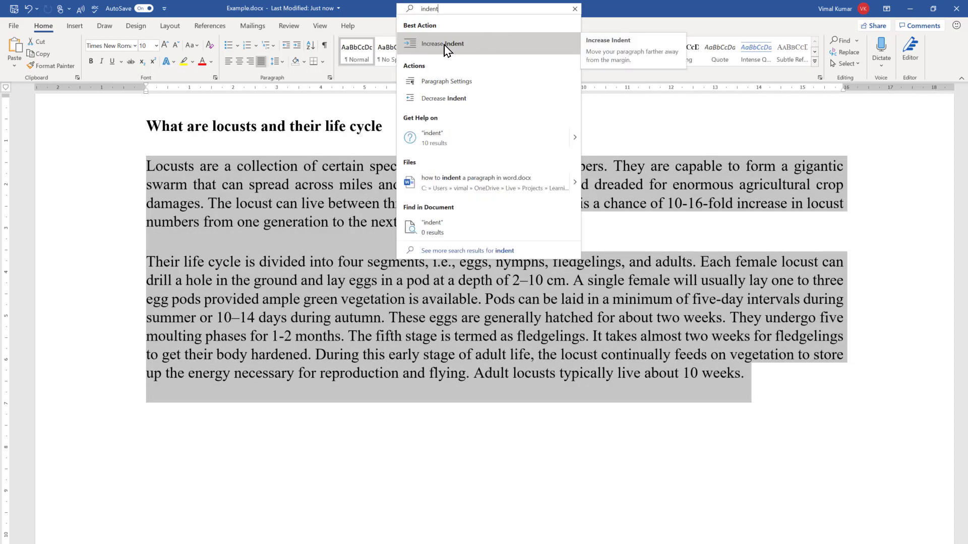
pyautogui.click(444, 46)
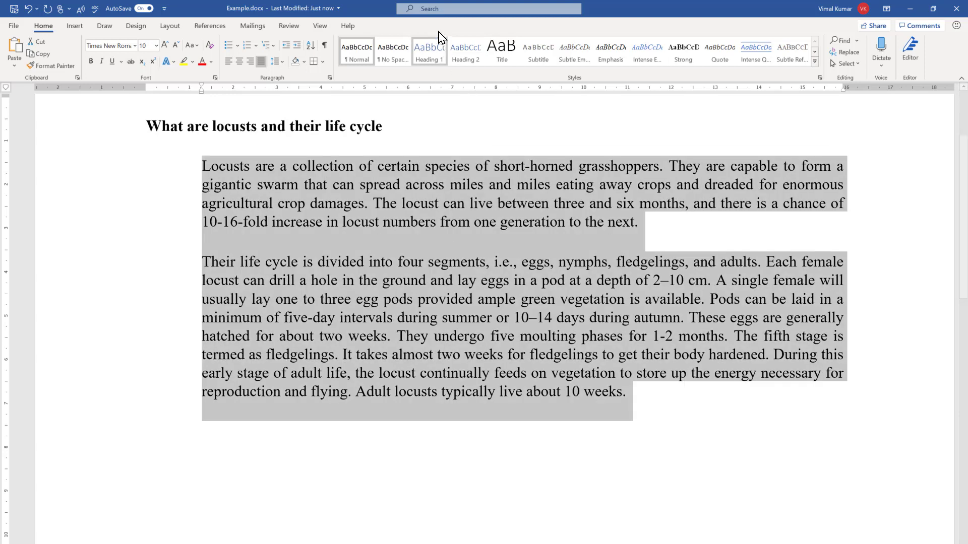
pyautogui.click(455, 10)
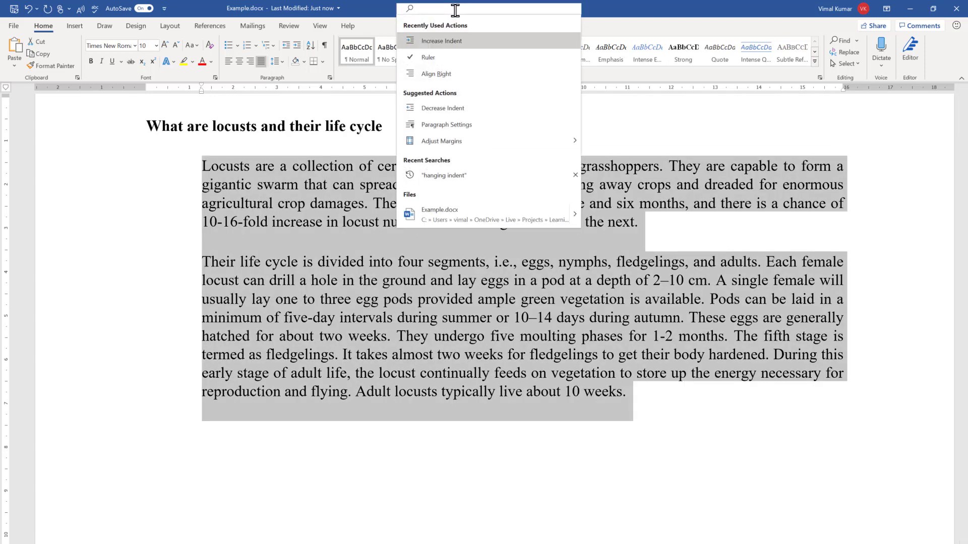
pyautogui.write('inde')
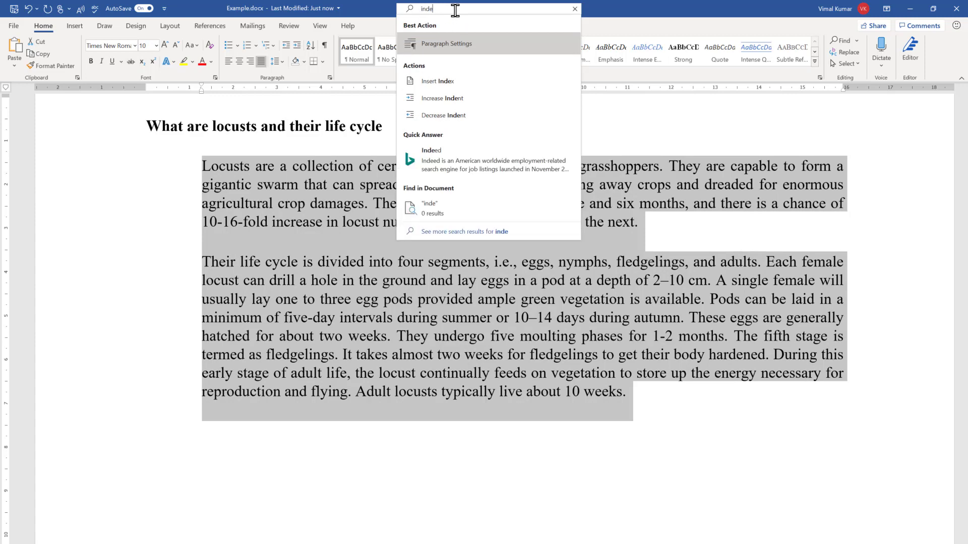
pyautogui.write('t')
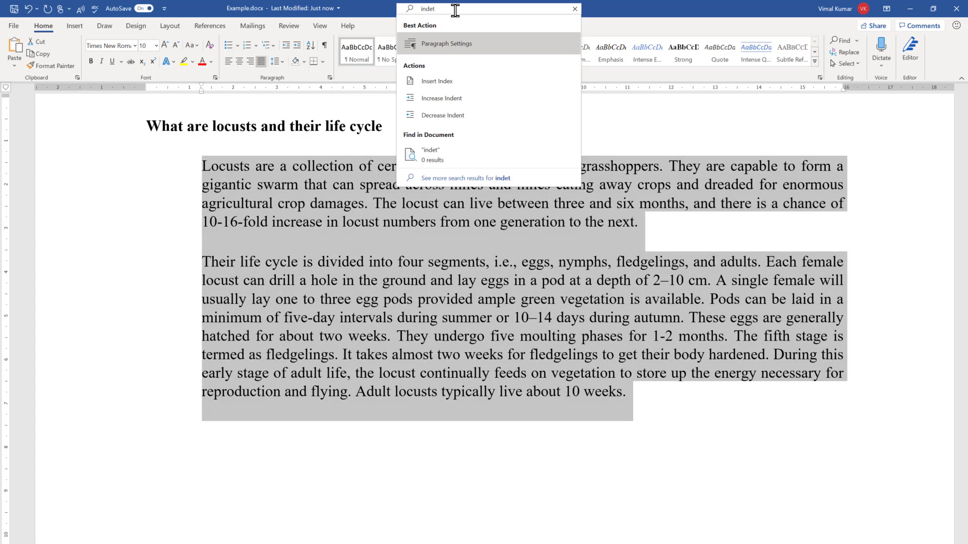
pyautogui.click(451, 117)
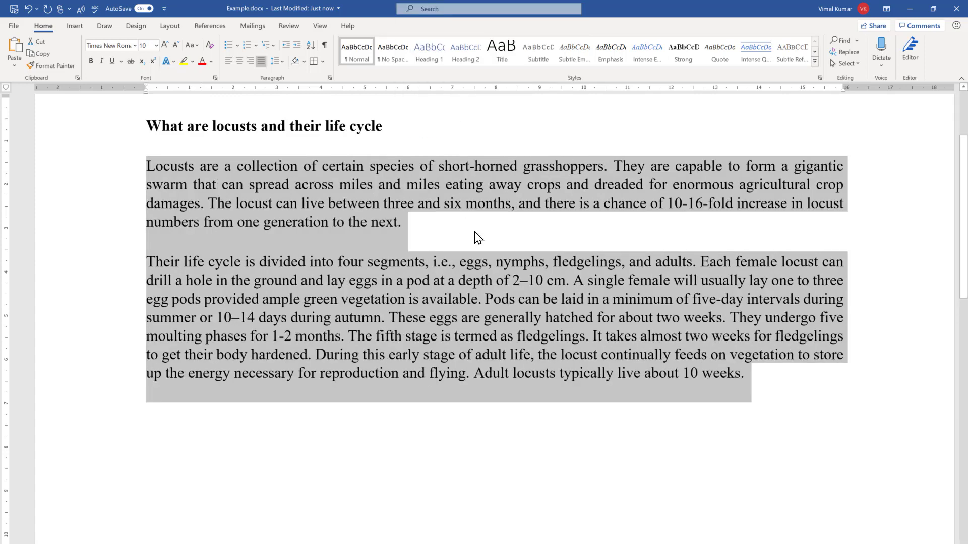
pyautogui.click(524, 231)
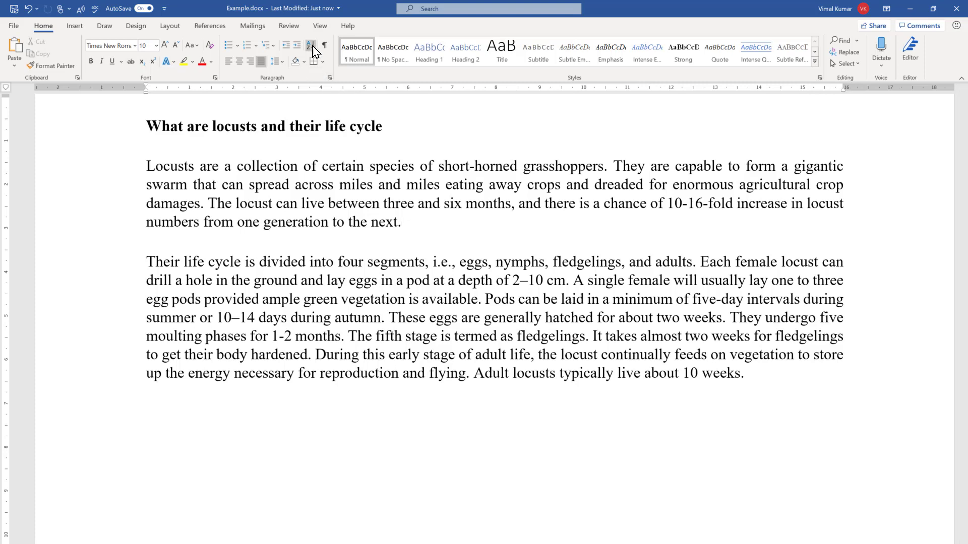
# Check the ruler, then try a first-line indent on the first paragraph and undo it.
pyautogui.click(319, 28)
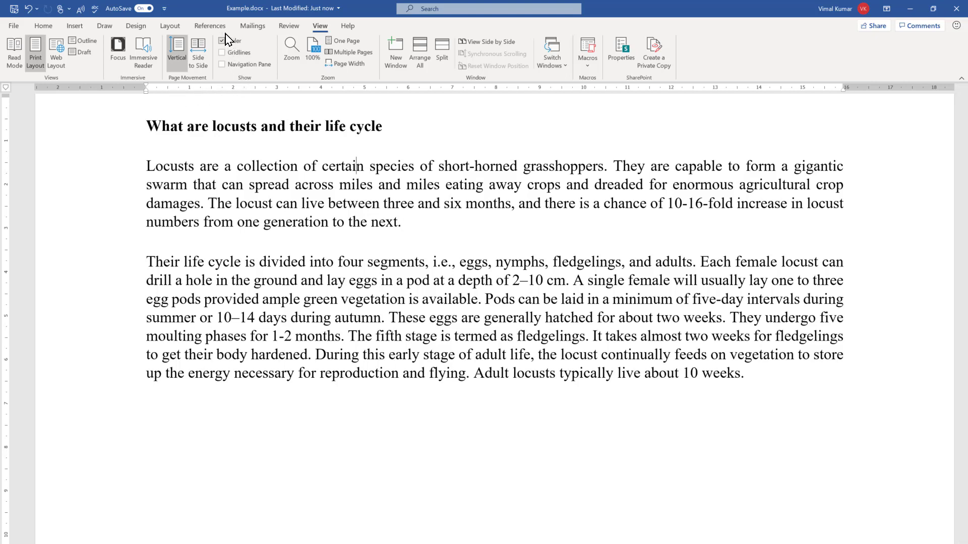
pyautogui.click(45, 27)
pyautogui.click(180, 204)
pyautogui.click(147, 166)
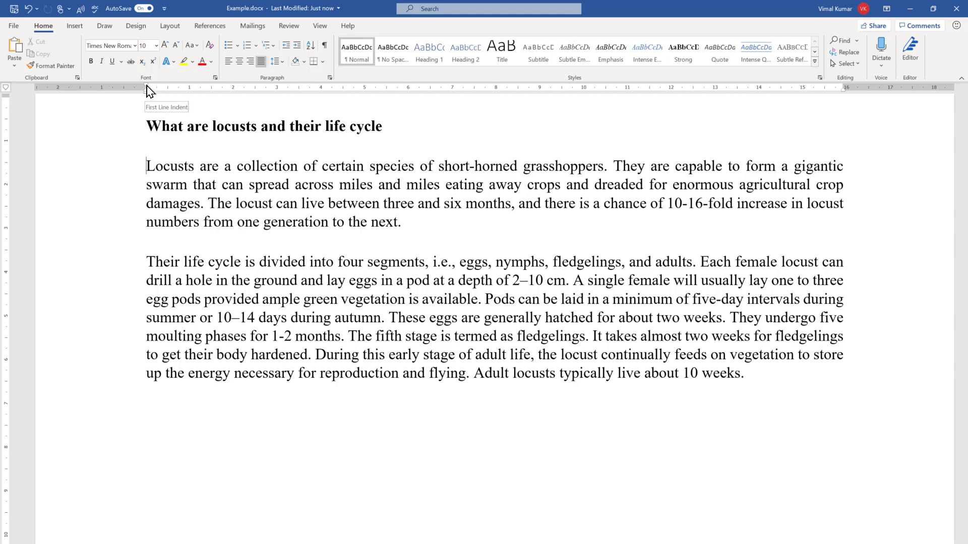
pyautogui.moveTo(147, 87); pyautogui.dragTo(200, 92)
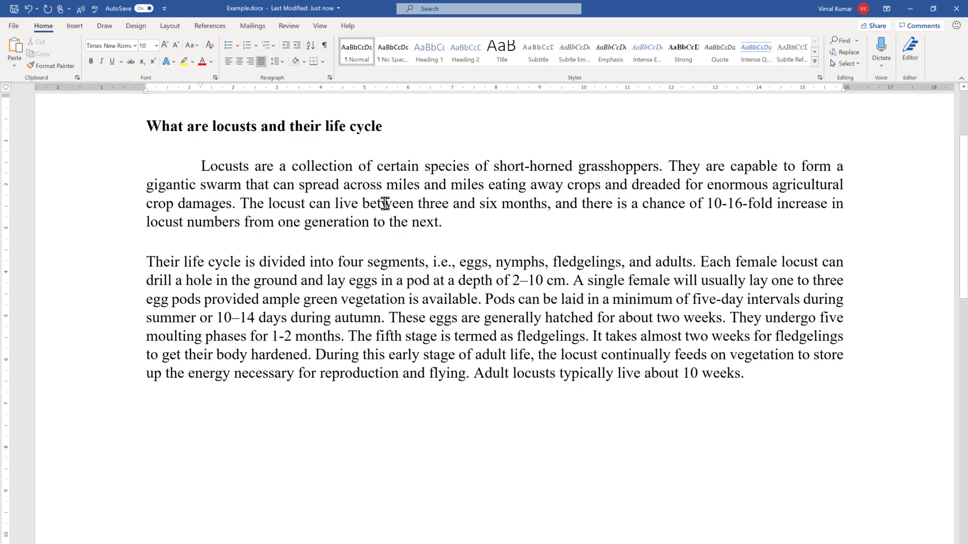
pyautogui.press('BackSpace')
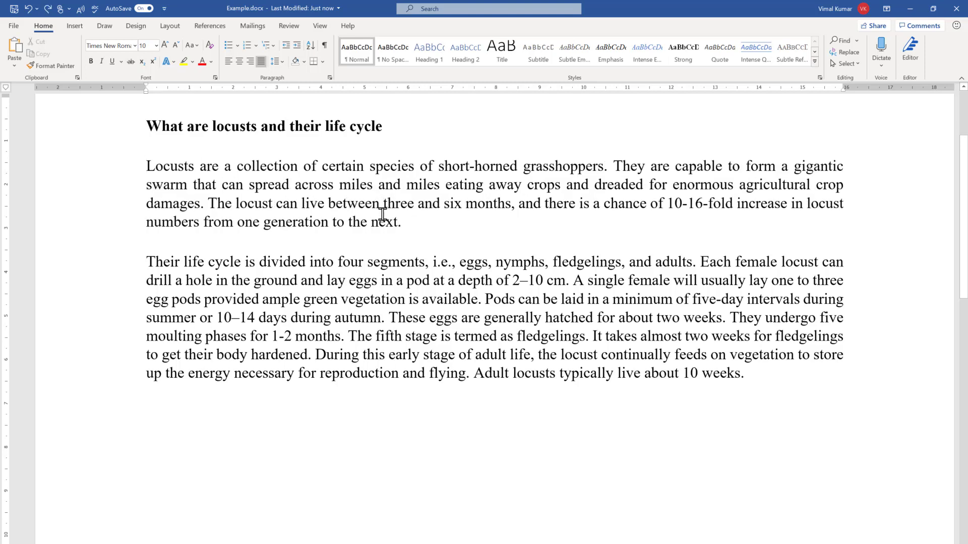
# Drag the First Line Indent marker to about 1 cm for both paragraphs.
pyautogui.moveTo(147, 167); pyautogui.dragTo(783, 376)
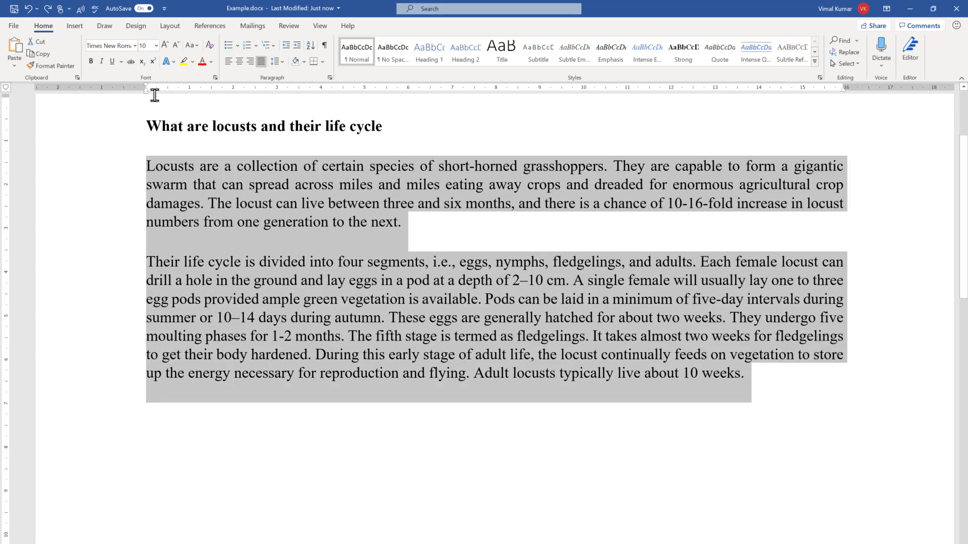
pyautogui.moveTo(148, 87); pyautogui.dragTo(215, 101)
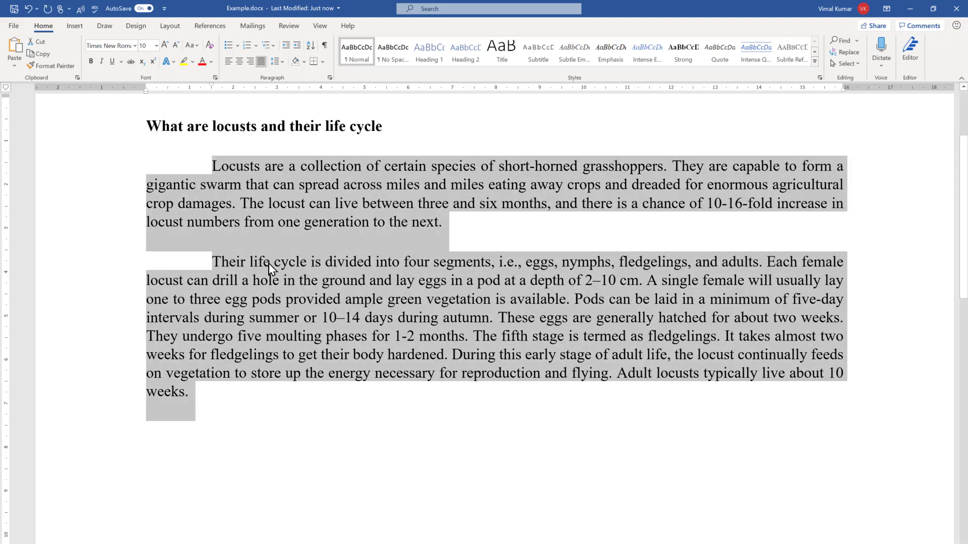
pyautogui.click(226, 269)
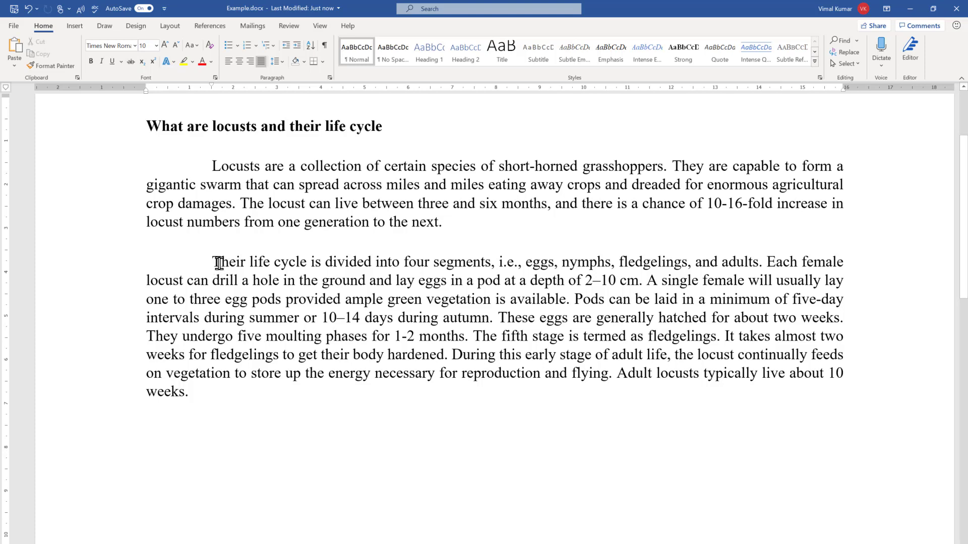
# Undo the first-line indents with Ctrl+Z and reselect the first paragraph.
pyautogui.hotkey('ctrl', 'z')
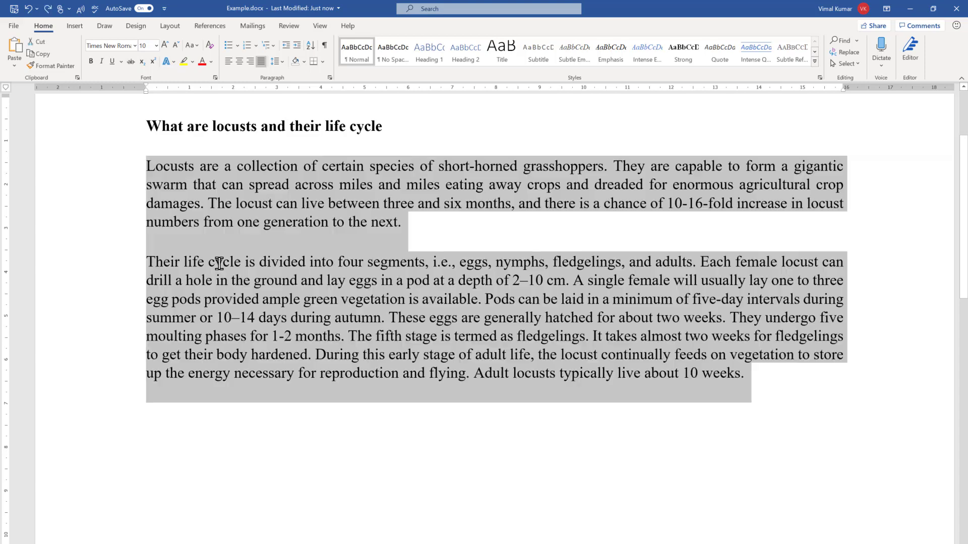
pyautogui.click(266, 285)
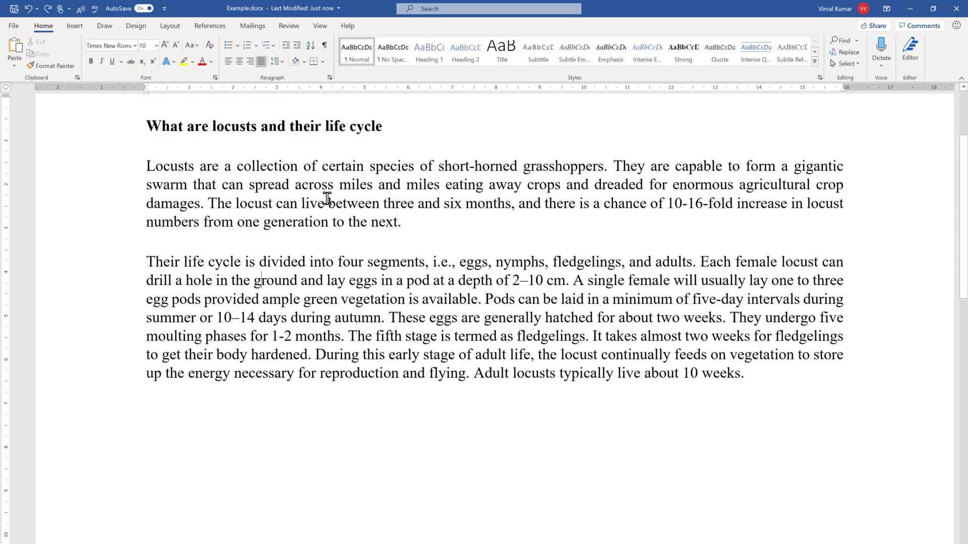
pyautogui.moveTo(776, 383); pyautogui.dragTo(125, 169)
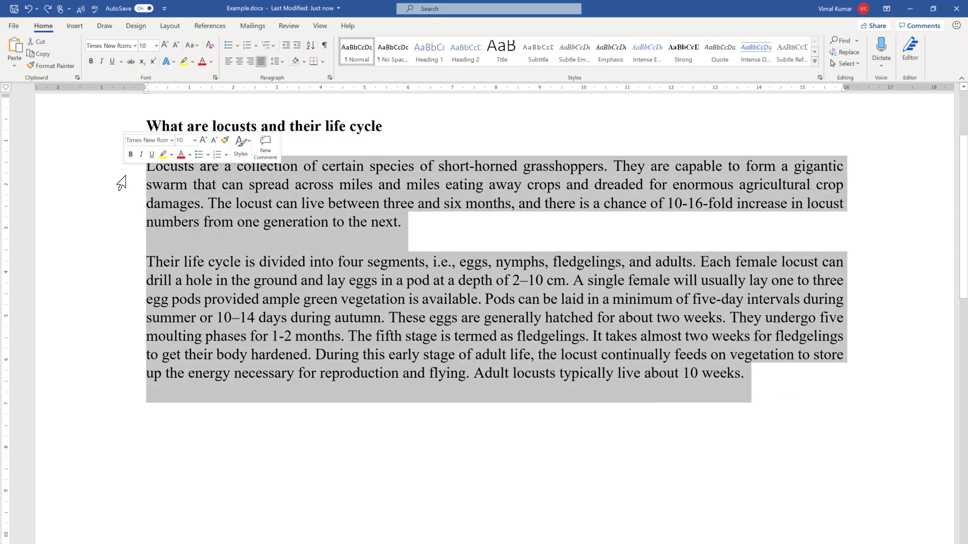
pyautogui.click(271, 226)
pyautogui.moveTo(421, 229); pyautogui.dragTo(130, 162)
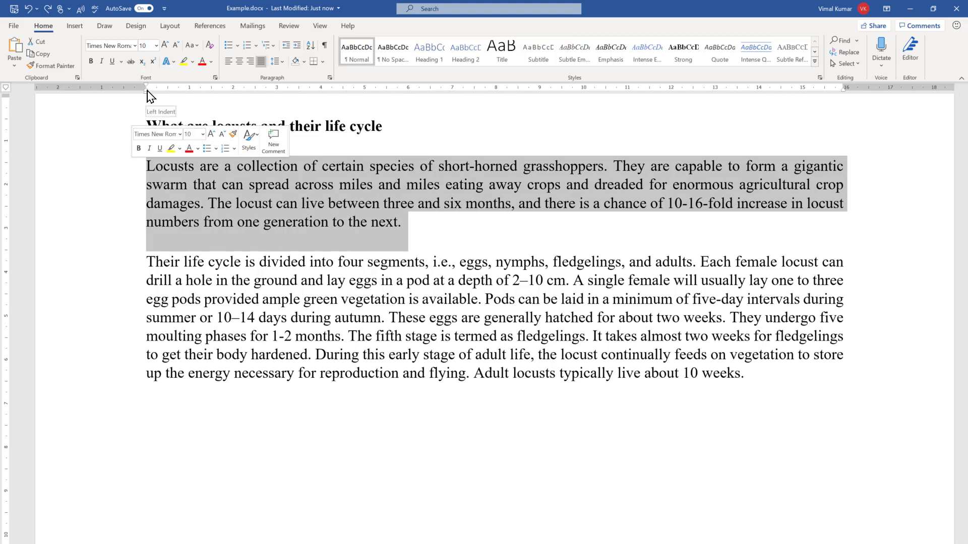
# Try a hanging indent on the first paragraph from the ruler, then undo it.
pyautogui.moveTo(146, 91); pyautogui.dragTo(217, 109)
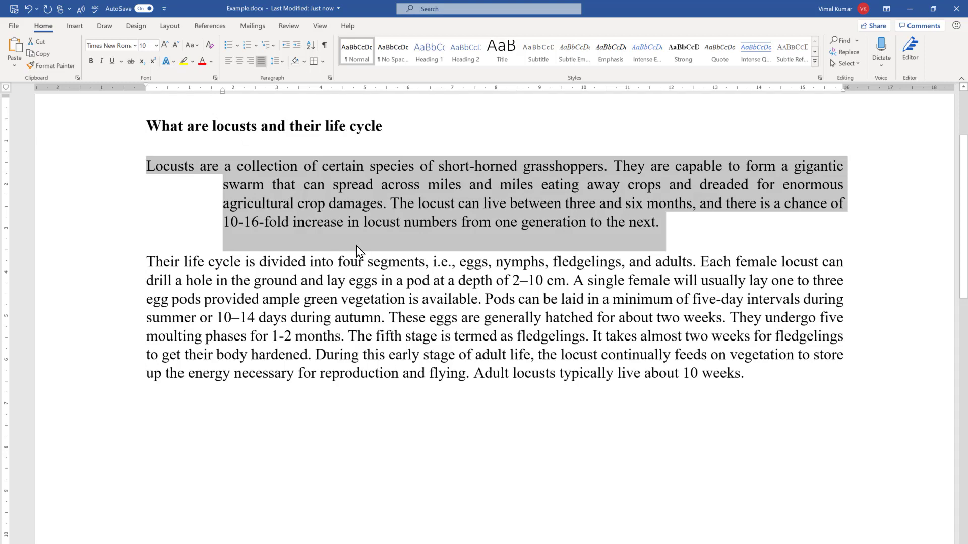
pyautogui.hotkey('ctrl', 'z')
pyautogui.click(662, 387)
# Give both paragraphs a hanging indent from the ruler, then undo it.
pyautogui.moveTo(763, 378); pyautogui.dragTo(254, 280)
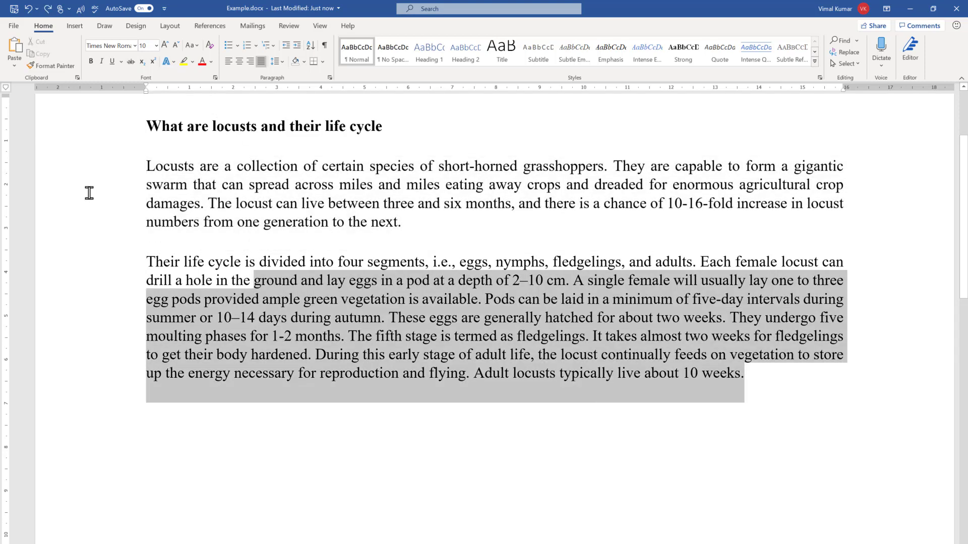
pyautogui.keyDown('shift'); pyautogui.click(53, 162); pyautogui.keyUp('shift')
pyautogui.moveTo(146, 92); pyautogui.dragTo(179, 95)
pyautogui.click(470, 339)
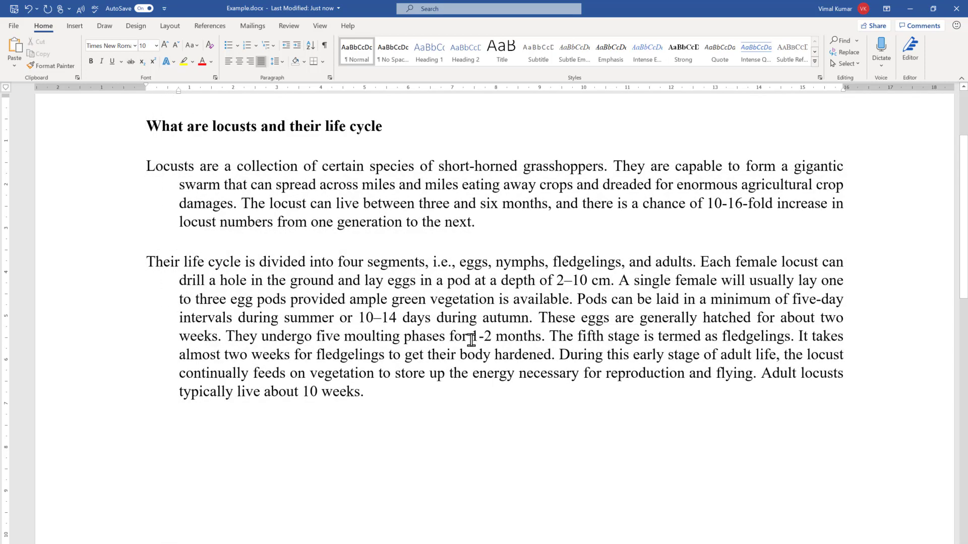
pyautogui.hotkey('ctrl', 'z')
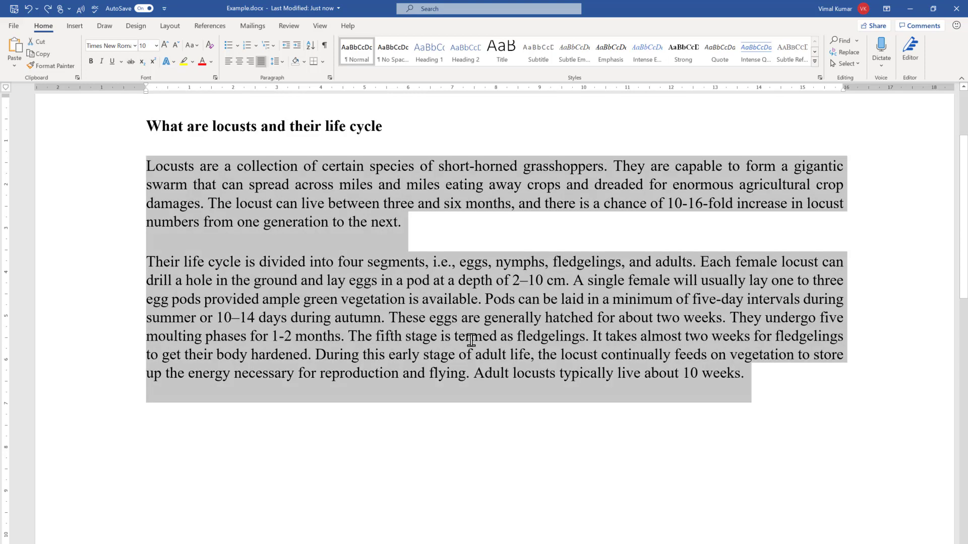
pyautogui.click(513, 388)
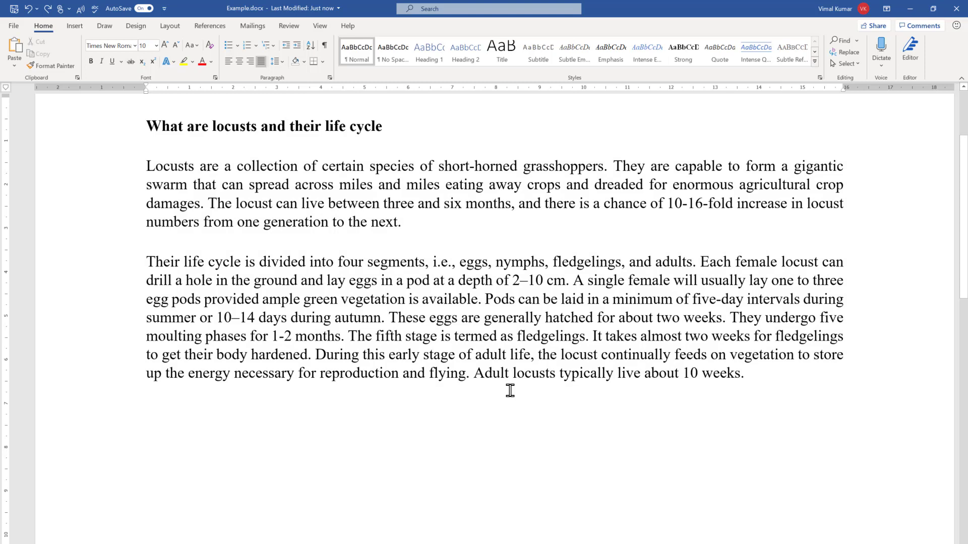
pyautogui.click(146, 165)
pyautogui.press('Tab')
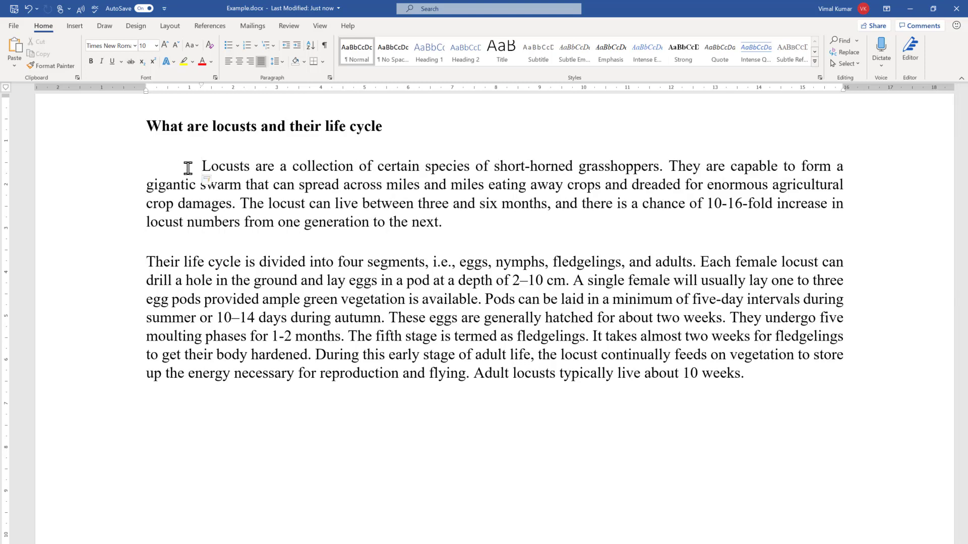
pyautogui.click(146, 263)
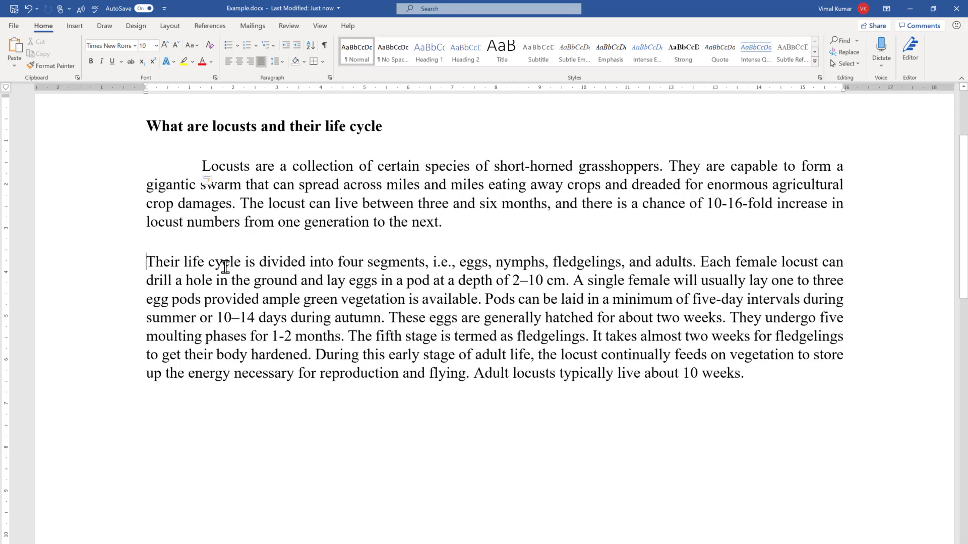
pyautogui.press('Tab')
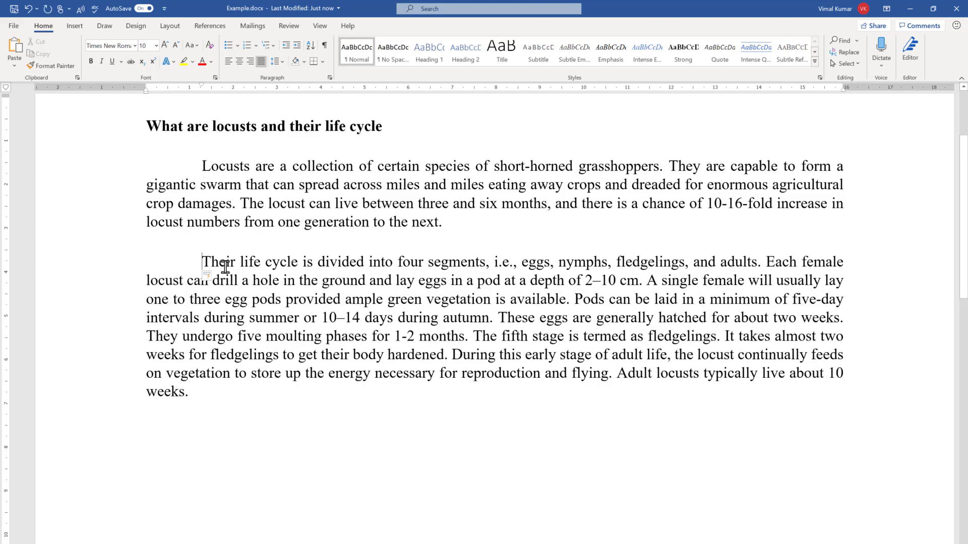
pyautogui.hotkey('ctrl', 'z')
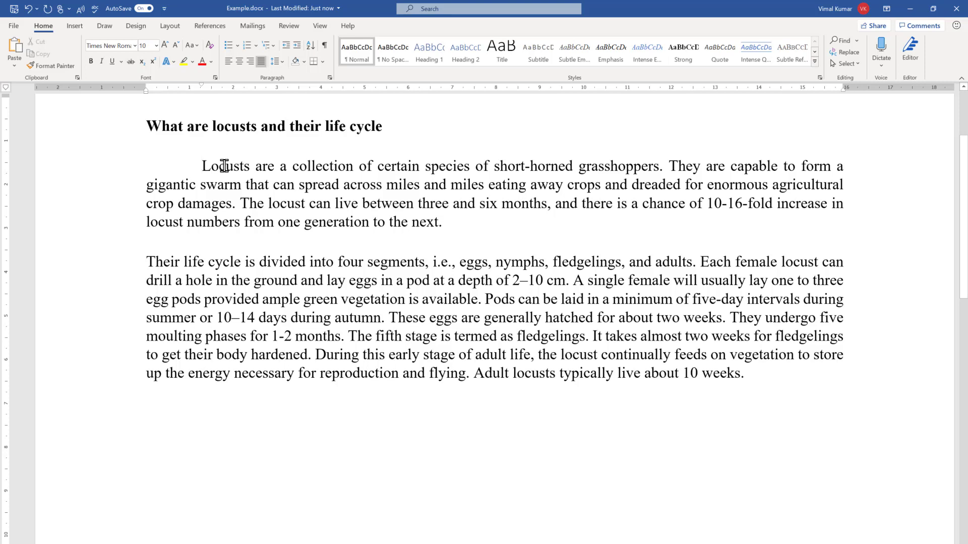
pyautogui.press('BackSpace')
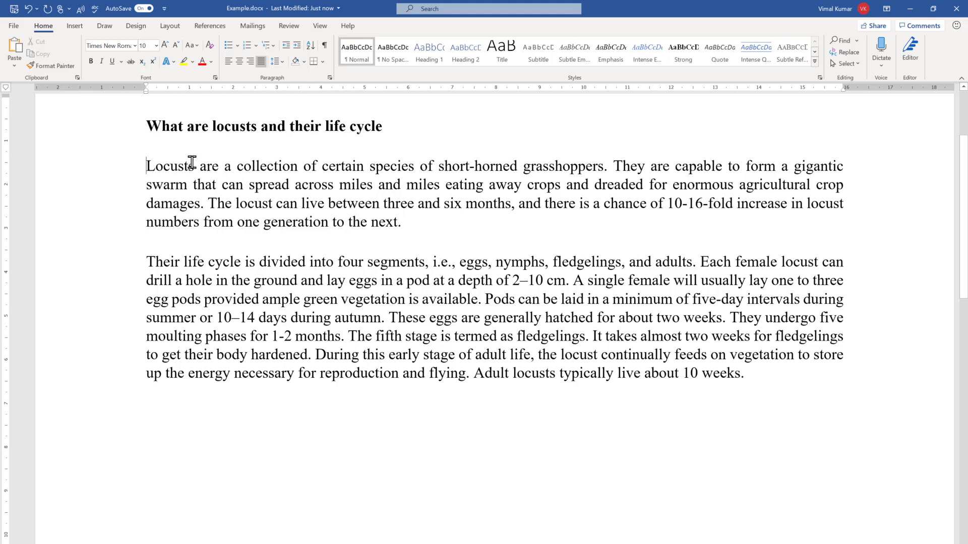
pyautogui.click(330, 79)
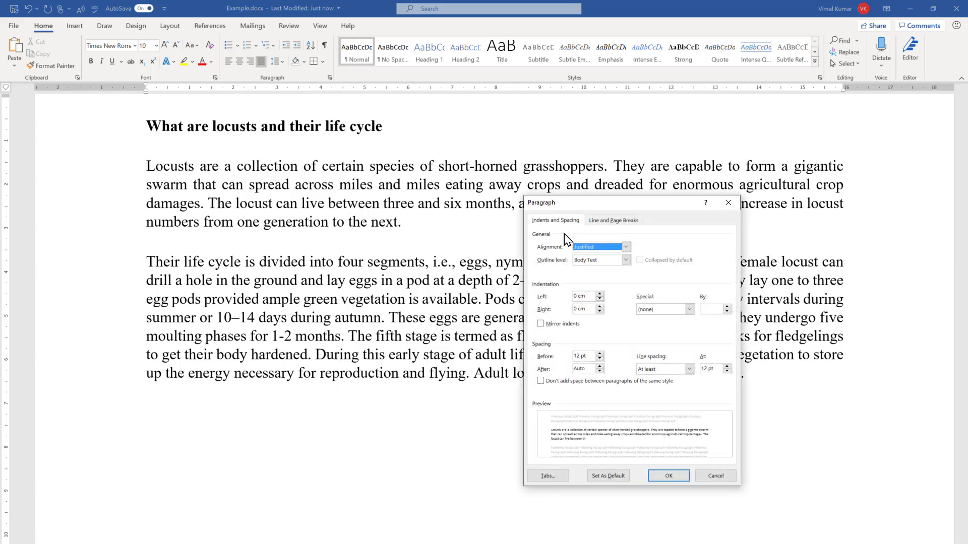
pyautogui.moveTo(667, 207); pyautogui.dragTo(731, 222)
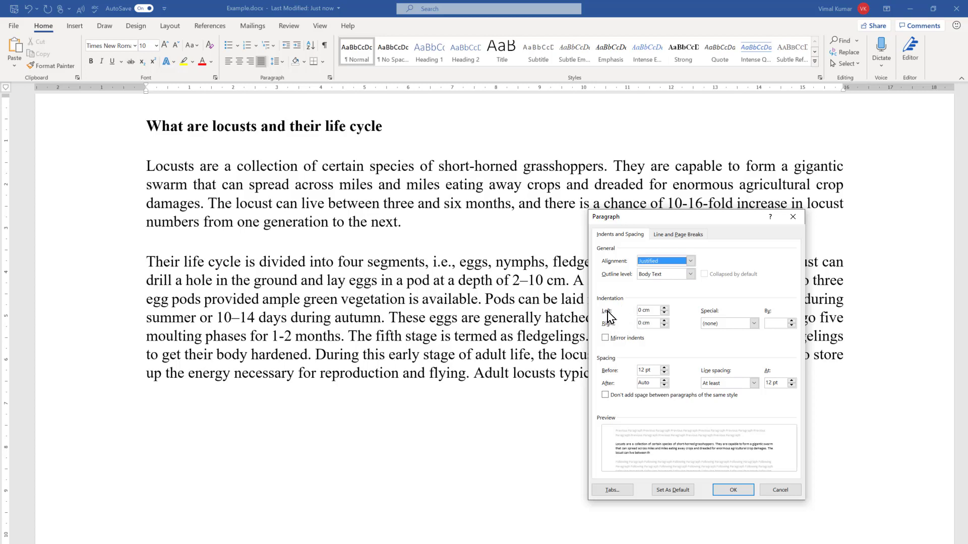
pyautogui.click(664, 309)
pyautogui.click(664, 309)
pyautogui.click(664, 308)
pyautogui.click(664, 309)
pyautogui.click(664, 309)
pyautogui.click(664, 309)
pyautogui.click(665, 321)
pyautogui.click(664, 321)
pyautogui.click(665, 321)
pyautogui.click(664, 321)
pyautogui.click(664, 322)
pyautogui.click(664, 321)
pyautogui.click(664, 322)
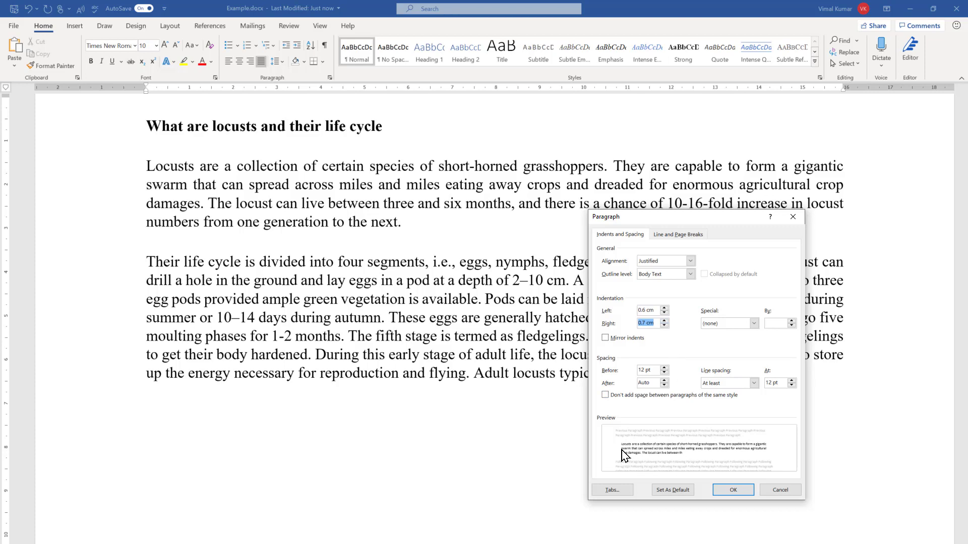
pyautogui.click(726, 490)
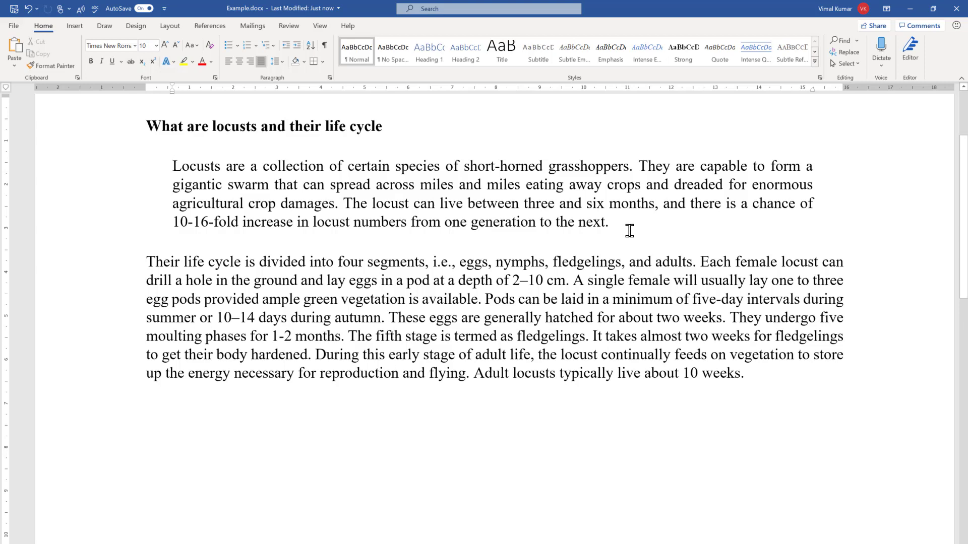
pyautogui.hotkey('ctrl', 'z')
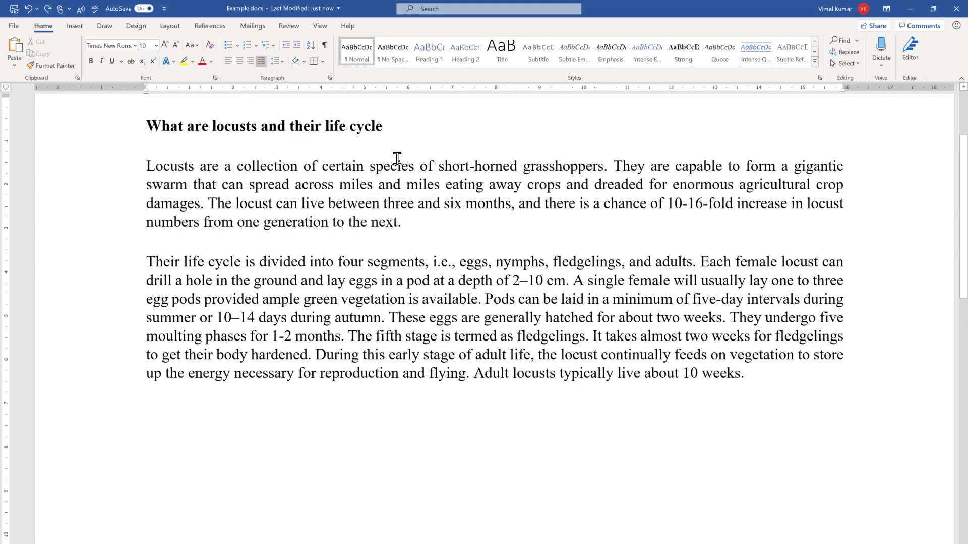
# Give the first paragraph a First line indent of 1.2 cm in the Paragraph dialog.
pyautogui.moveTo(408, 222); pyautogui.dragTo(147, 166)
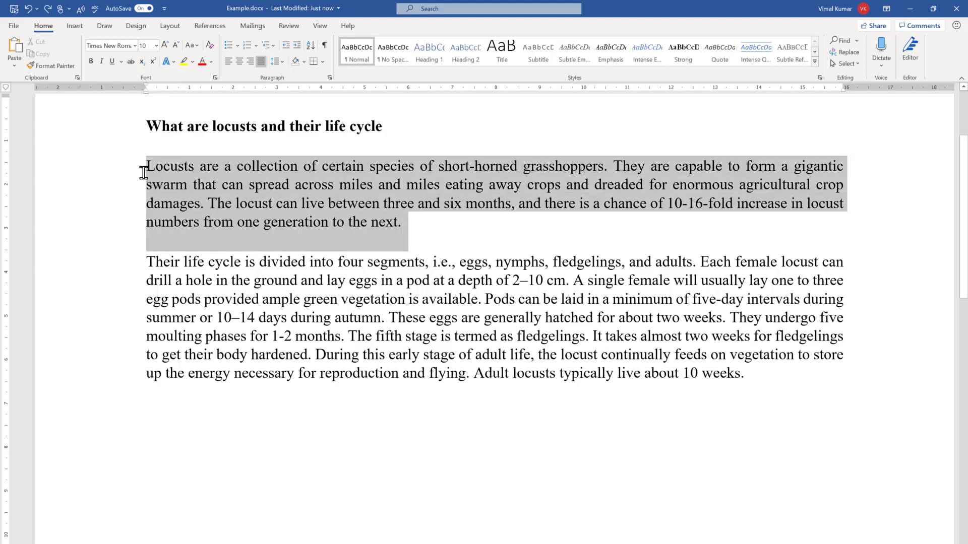
pyautogui.click(329, 77)
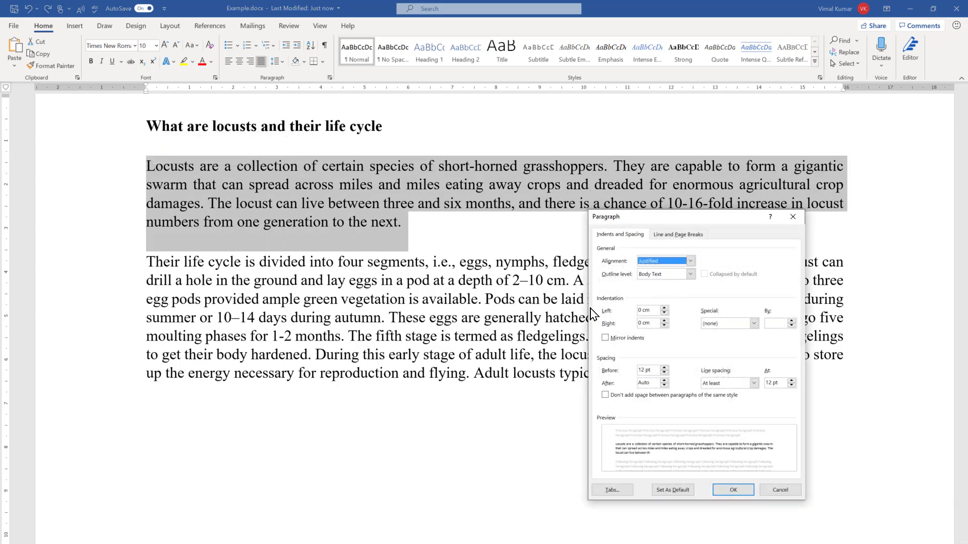
pyautogui.click(725, 325)
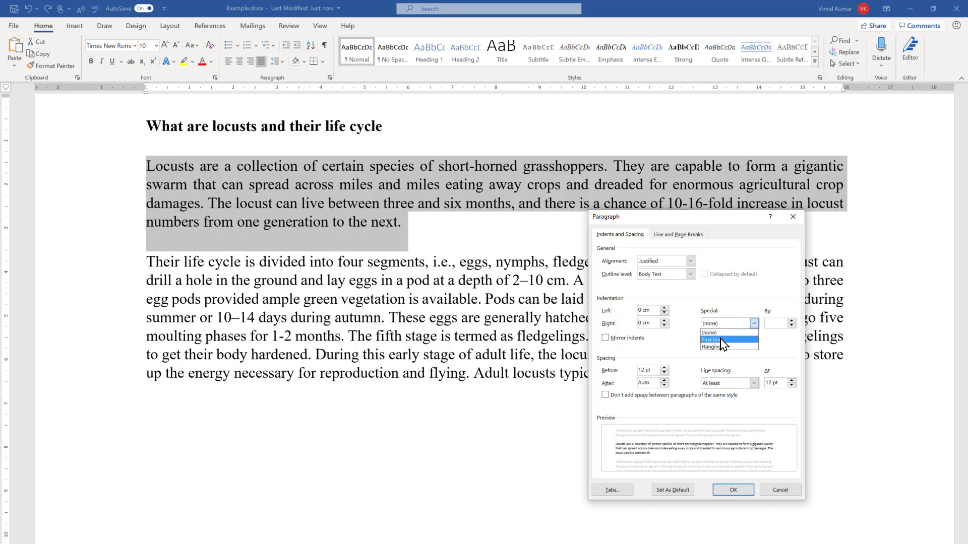
pyautogui.click(721, 341)
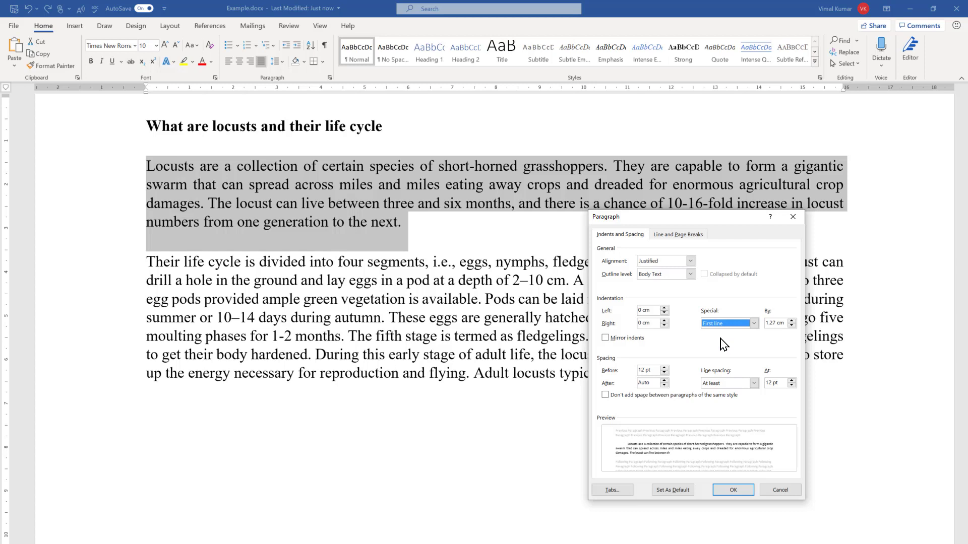
pyautogui.click(792, 322)
pyautogui.click(792, 326)
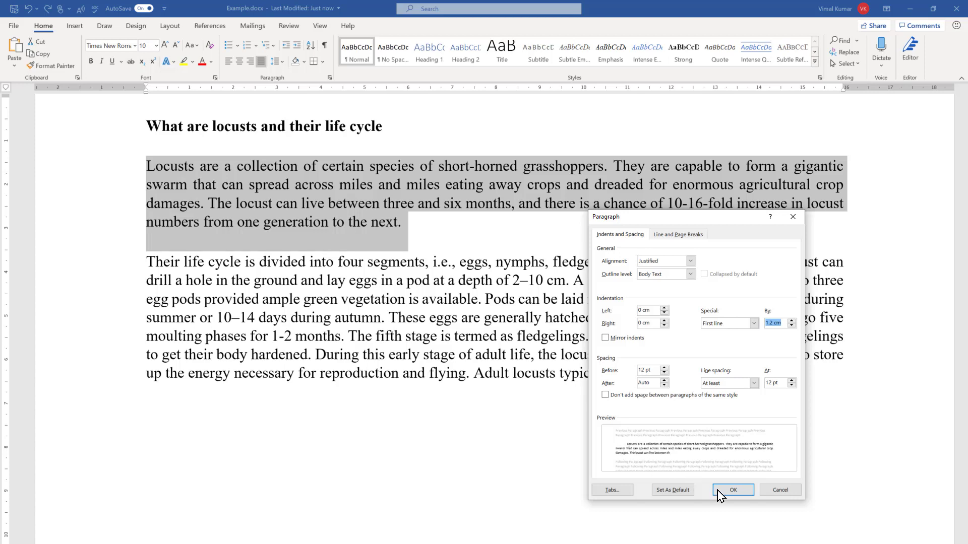
pyautogui.click(733, 490)
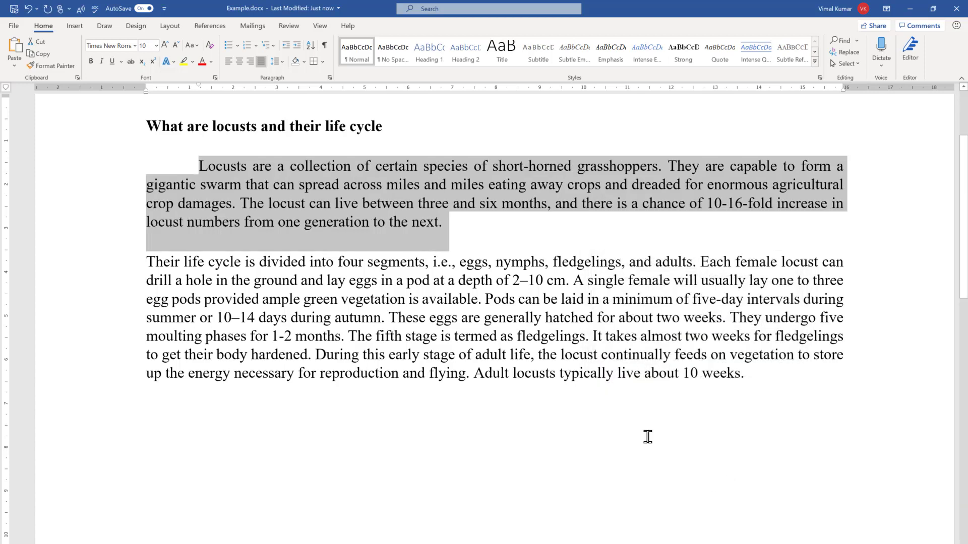
# Apply a 1.27 cm First line indent to both paragraphs, then reselect them.
pyautogui.click(753, 375)
pyautogui.moveTo(561, 347); pyautogui.dragTo(195, 164)
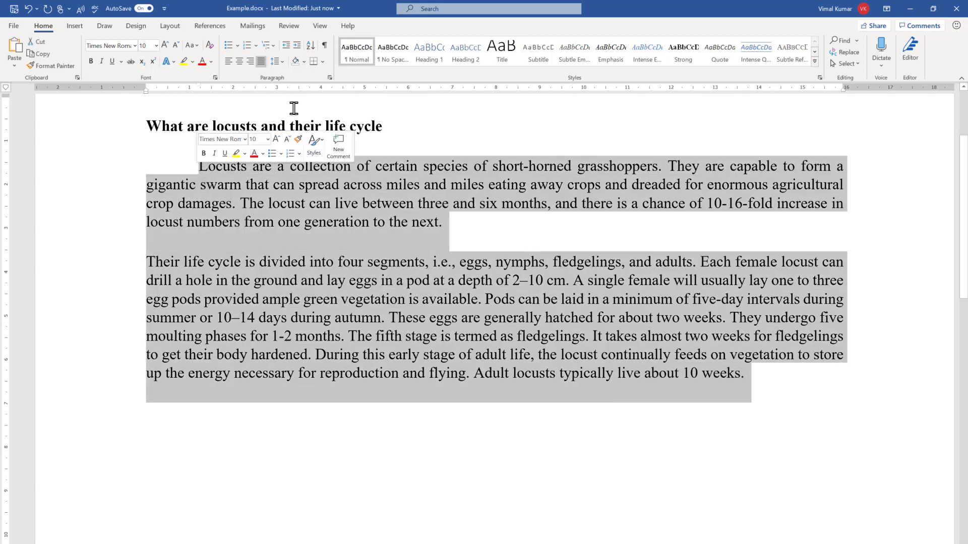
pyautogui.click(330, 78)
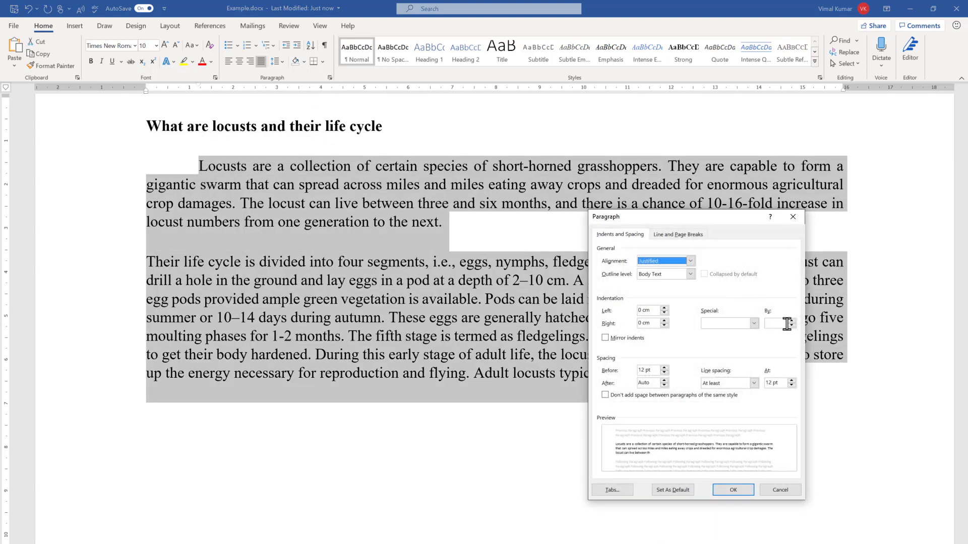
pyautogui.click(754, 323)
pyautogui.click(734, 341)
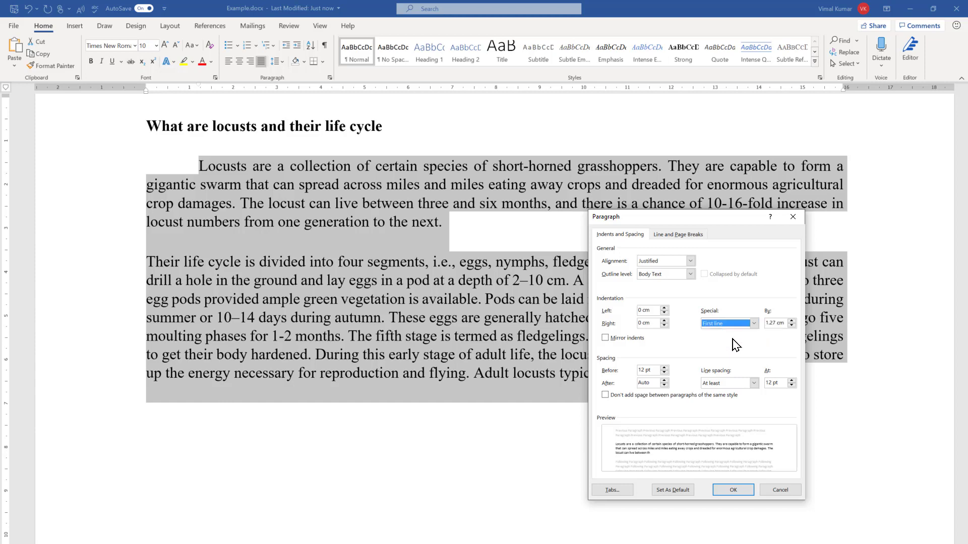
pyautogui.click(734, 490)
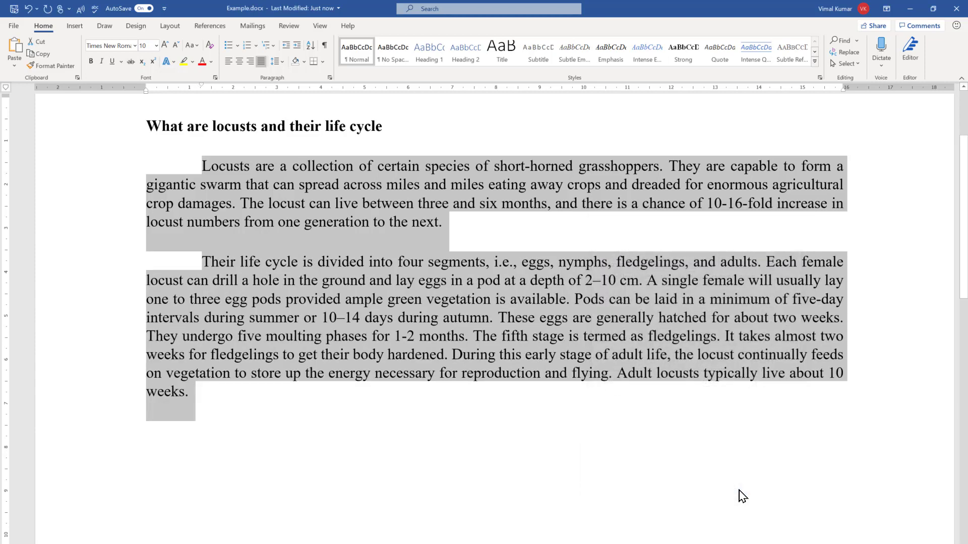
pyautogui.click(655, 419)
pyautogui.moveTo(205, 393); pyautogui.dragTo(76, 170)
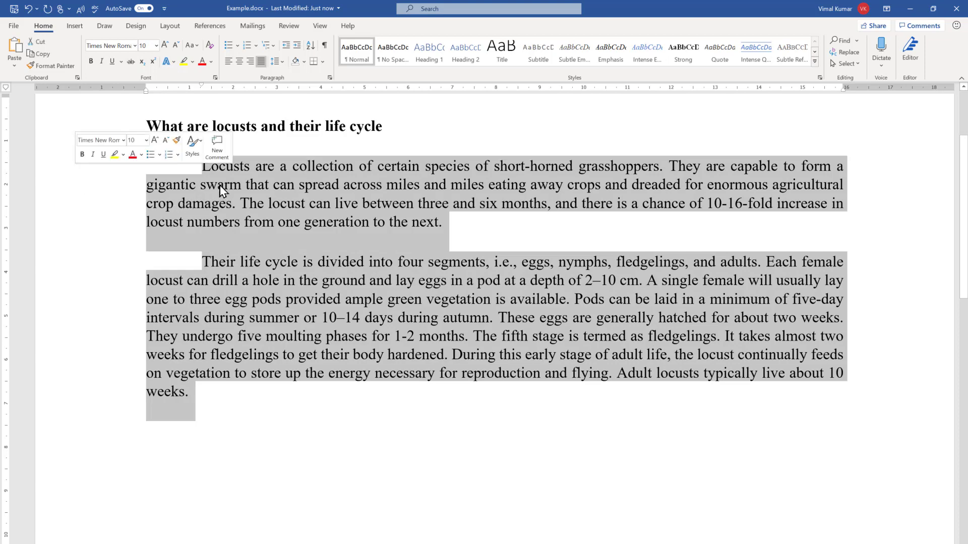
# Switch both paragraphs' Special indent to Hanging at 1.27 cm in the Paragraph dialog.
pyautogui.click(330, 78)
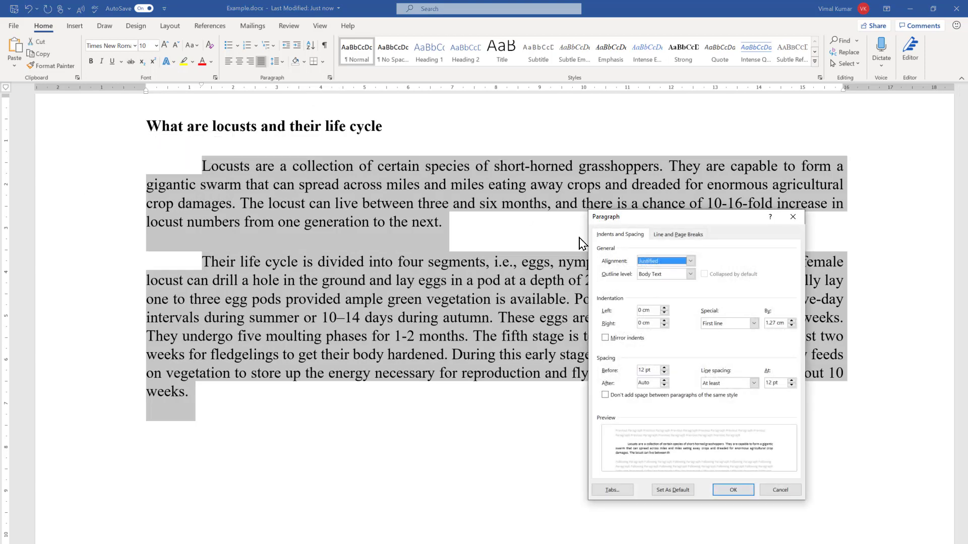
pyautogui.click(723, 324)
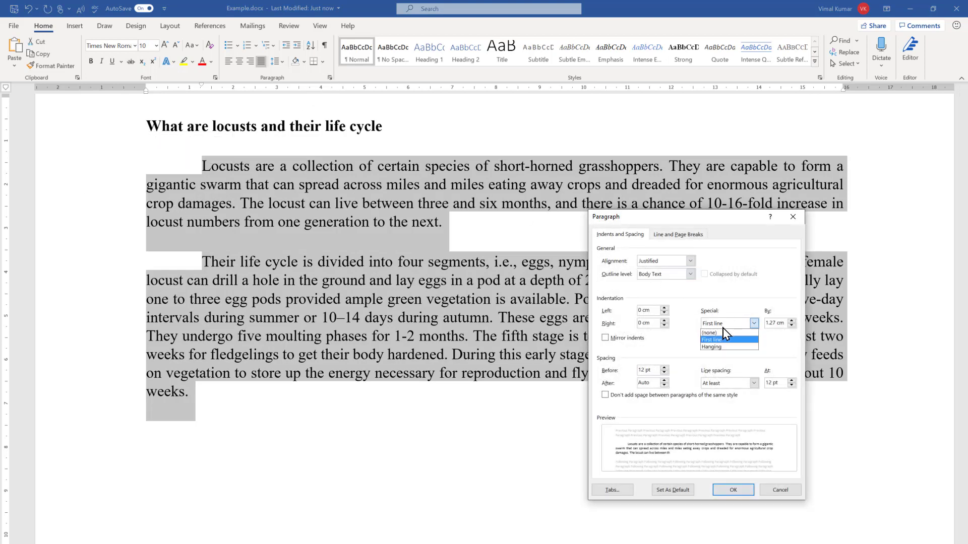
pyautogui.click(724, 347)
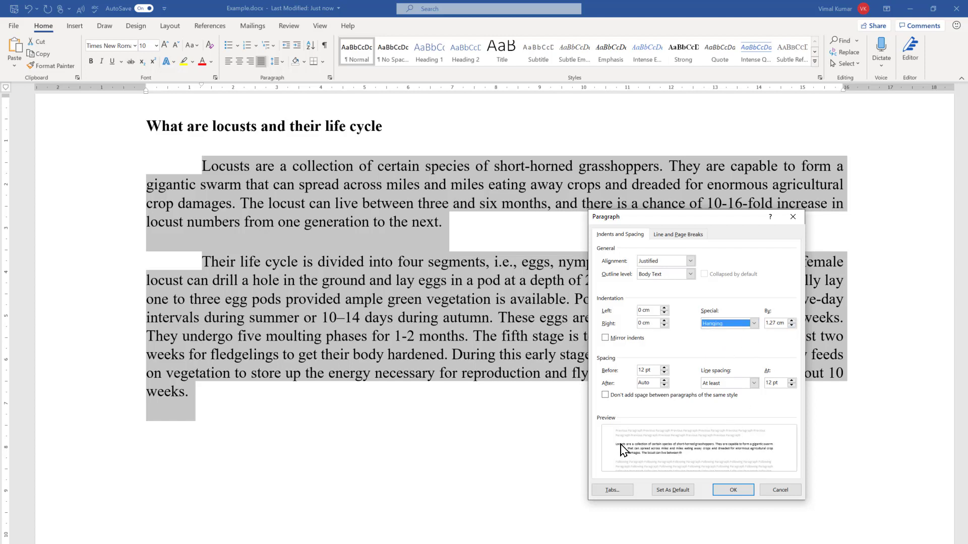
pyautogui.click(730, 492)
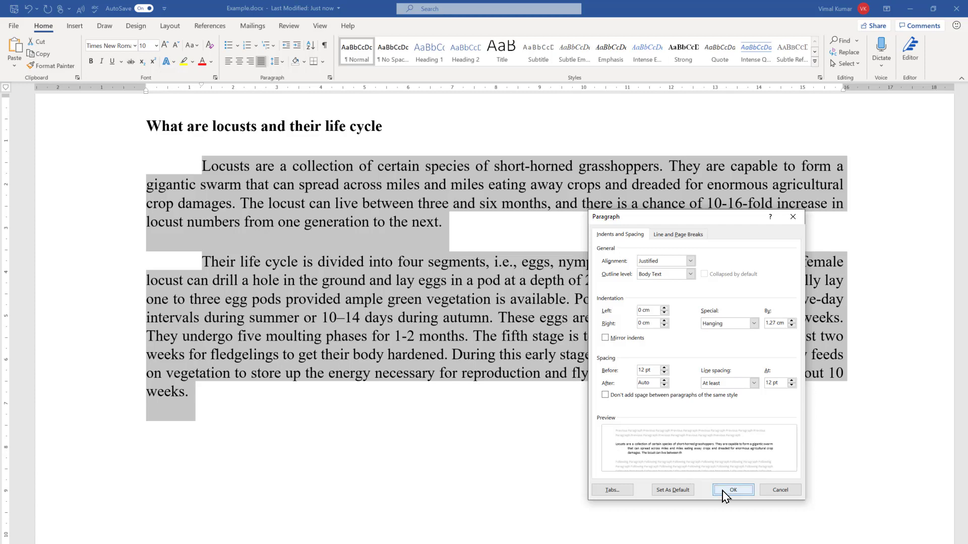
pyautogui.click(591, 414)
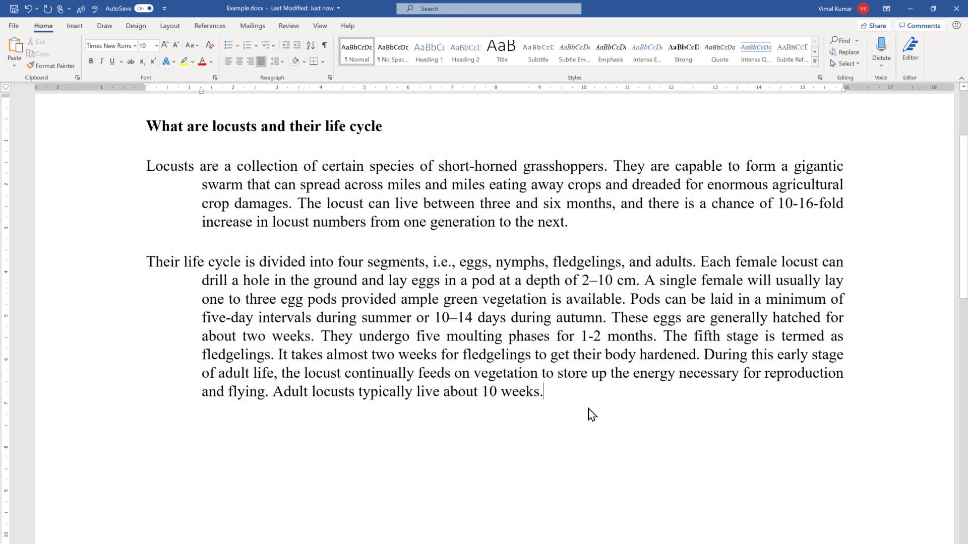